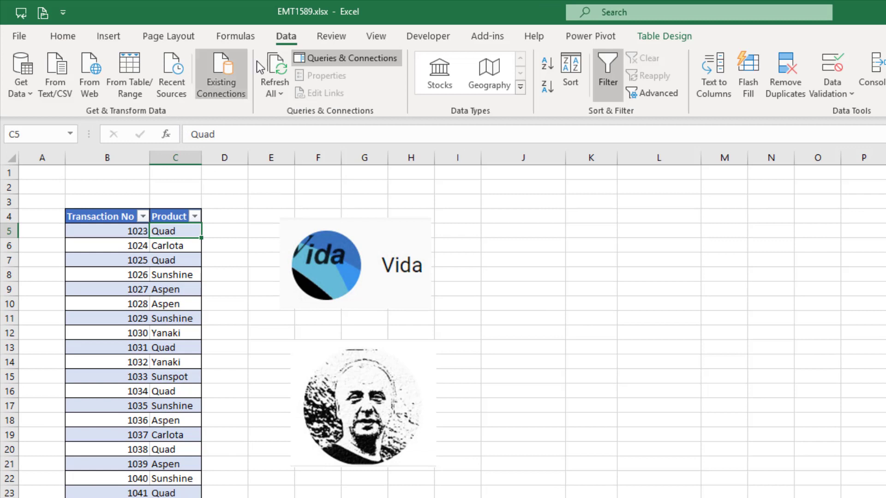
Step: Load the transaction table into Power Query and rename the query TransactionsProductRunningCount
{"action": "left_click", "coordinate": [137, 80]}
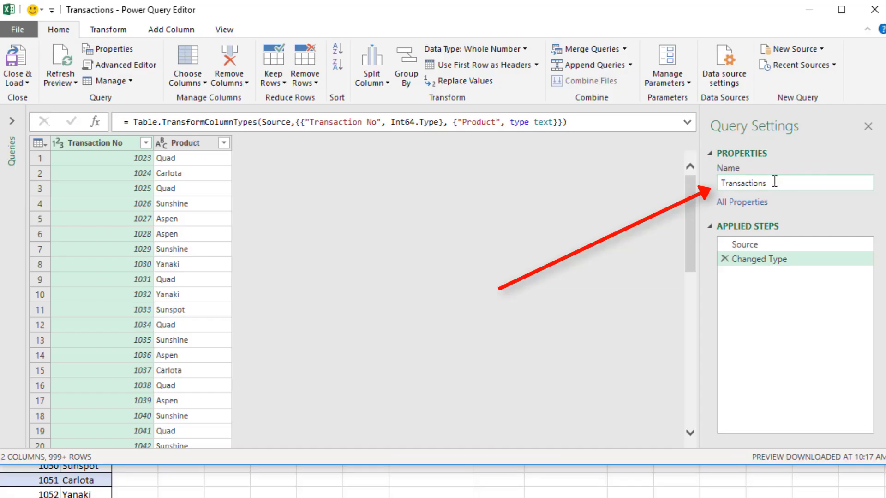
{"action": "double_click", "coordinate": [797, 187]}
{"action": "type", "text": "TransactionsProductRunningCount"}
{"action": "key", "text": "Return"}
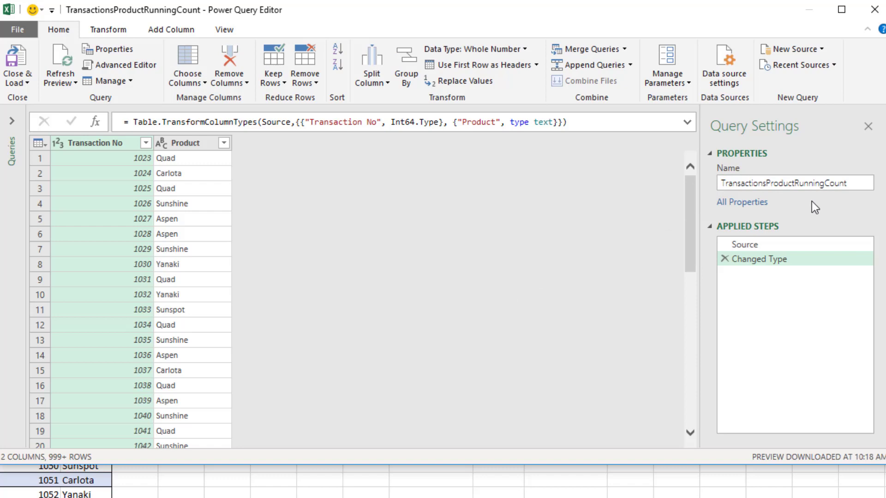
Step: Group rows by Product with a Count Rows column named TableWithIndex
{"action": "left_click", "coordinate": [187, 148]}
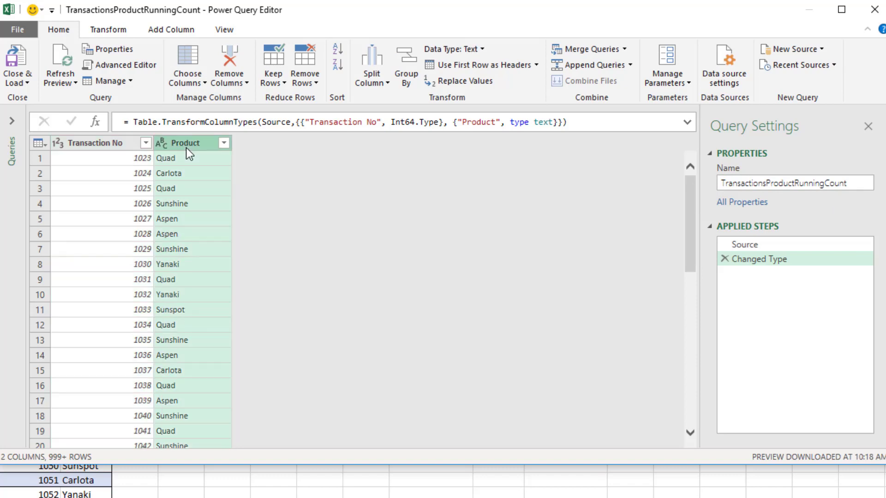
{"action": "right_click", "coordinate": [186, 148]}
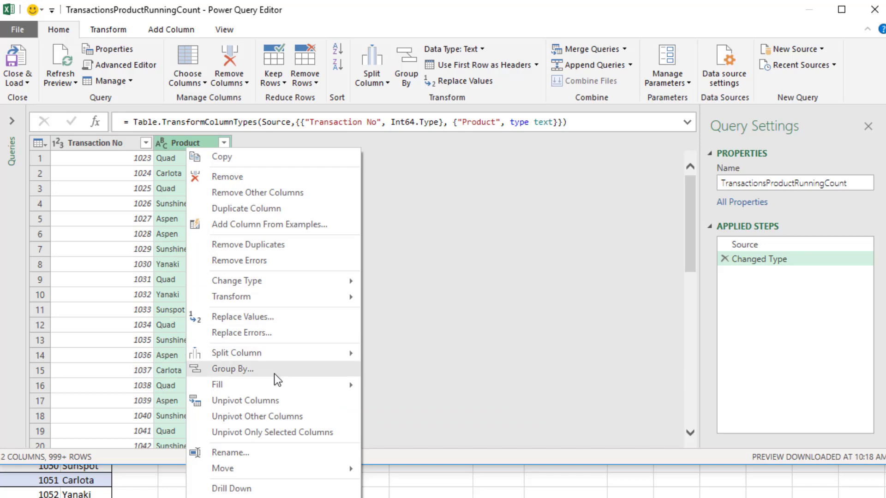
{"action": "left_click", "coordinate": [274, 372]}
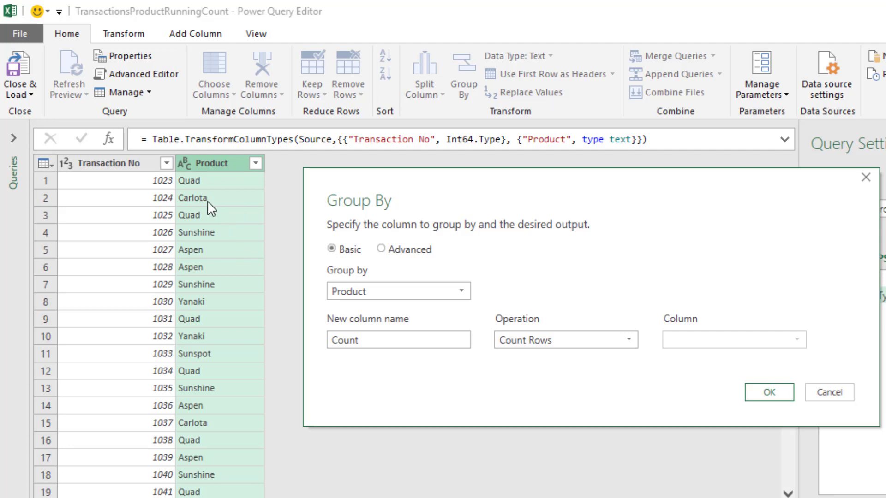
{"action": "double_click", "coordinate": [406, 345]}
{"action": "type", "text": "TableWithIndex"}
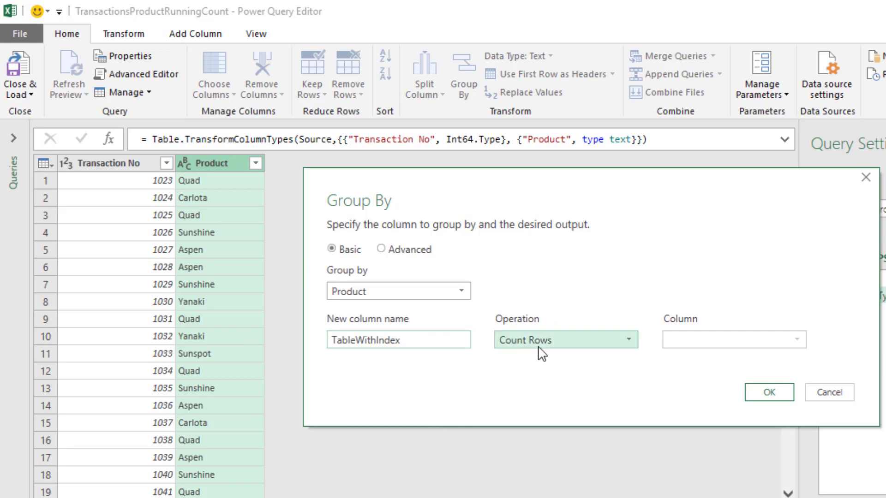
{"action": "left_click", "coordinate": [769, 393]}
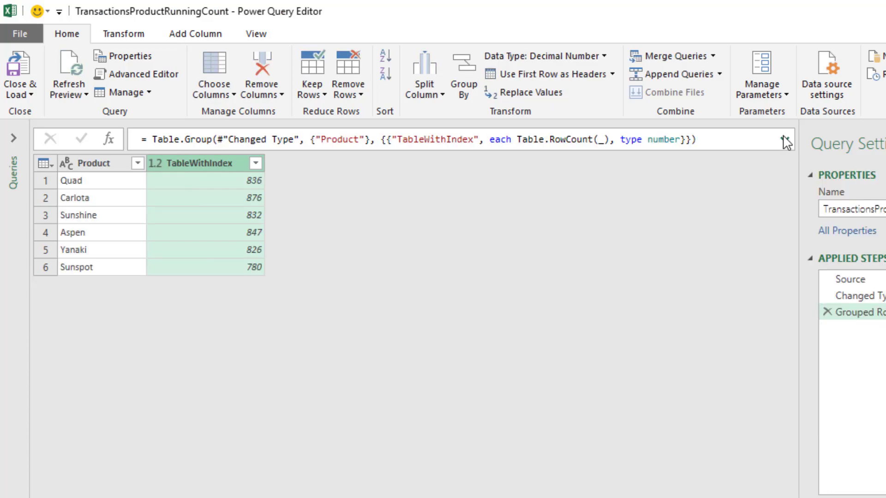
Step: Expand the Grouped Rows formula and select its Table.RowCount(_) tail
{"action": "left_click", "coordinate": [785, 140]}
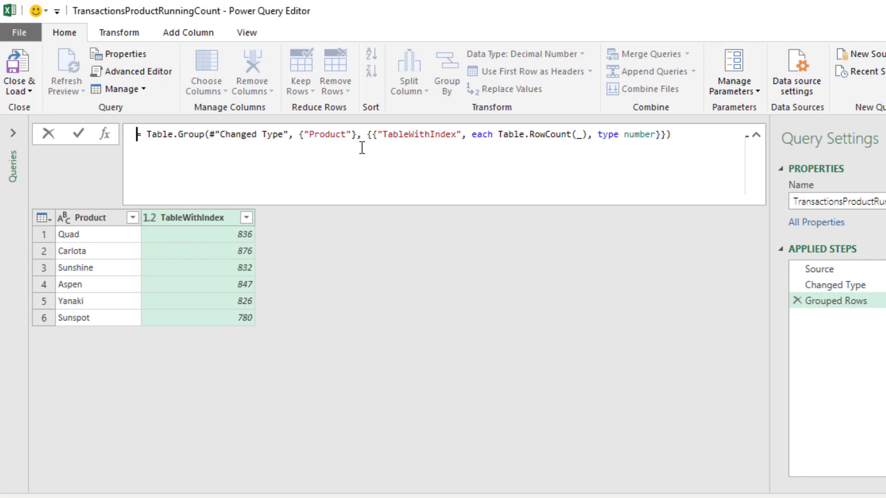
{"action": "left_click", "coordinate": [373, 139]}
{"action": "key", "text": "shift+End"}
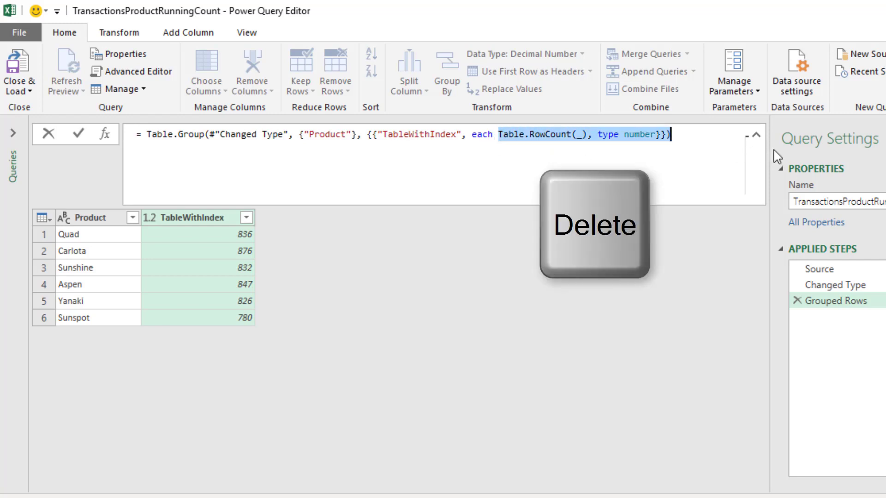
Step: Replace Table.RowCount with Table.AddIndexColumn(_,"Running Count",1,1) in the Grouped Rows formula
{"action": "key", "text": "Delete"}
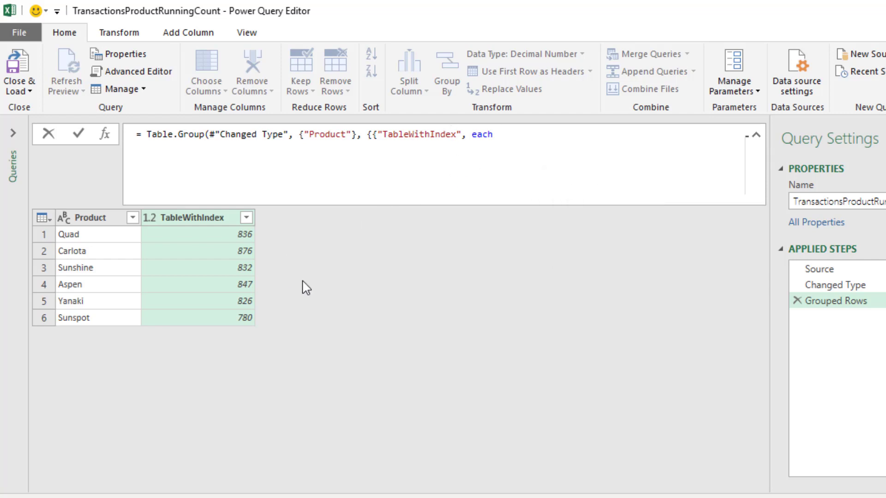
{"action": "type", "text": "Table.a"}
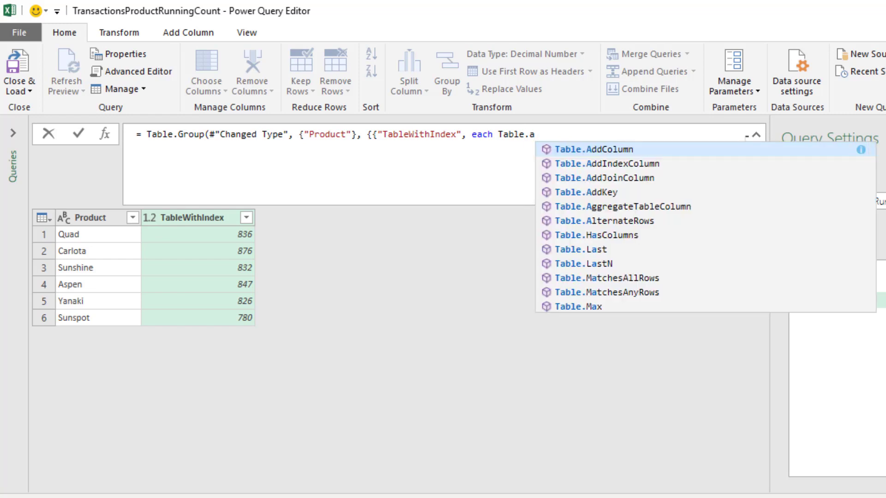
{"action": "key", "text": "Down"}
{"action": "key", "text": "Tab"}
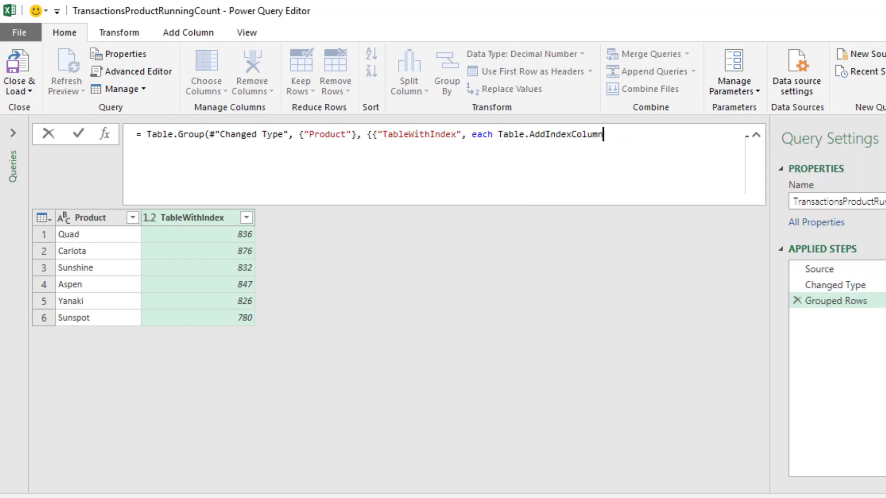
{"action": "type", "text": "(_"}
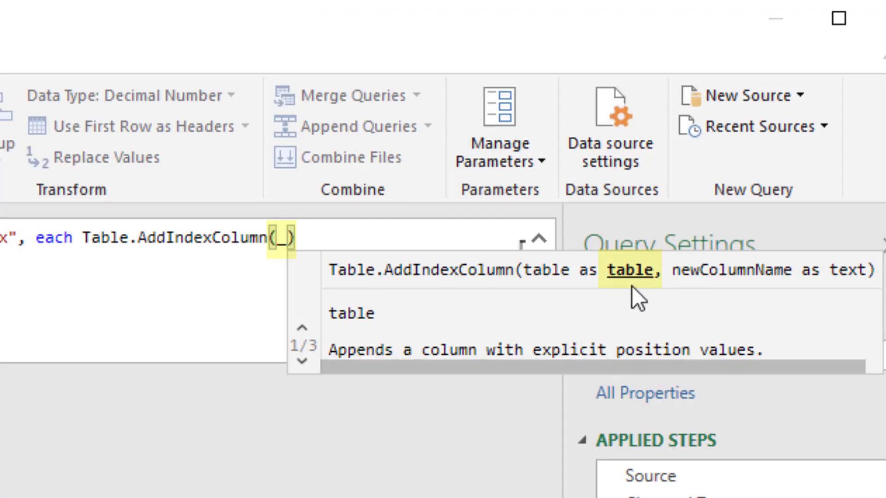
{"action": "type", "text": ","}
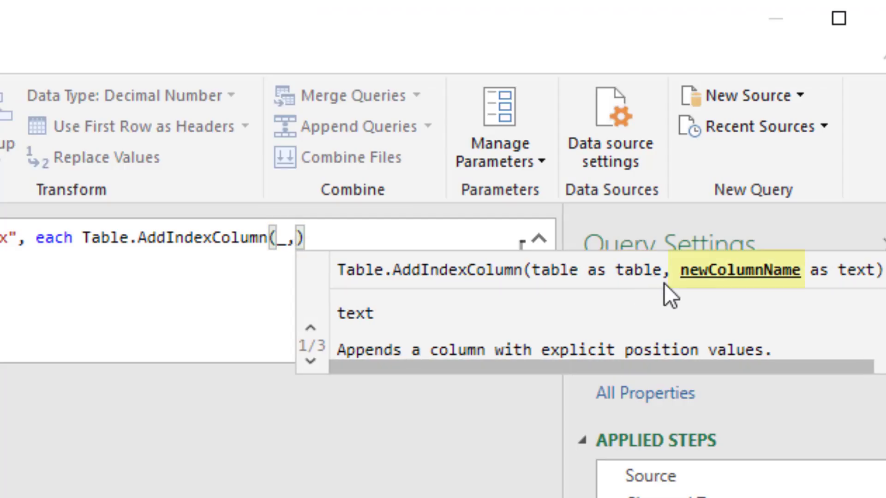
{"action": "type", "text": "\"Running Count"}
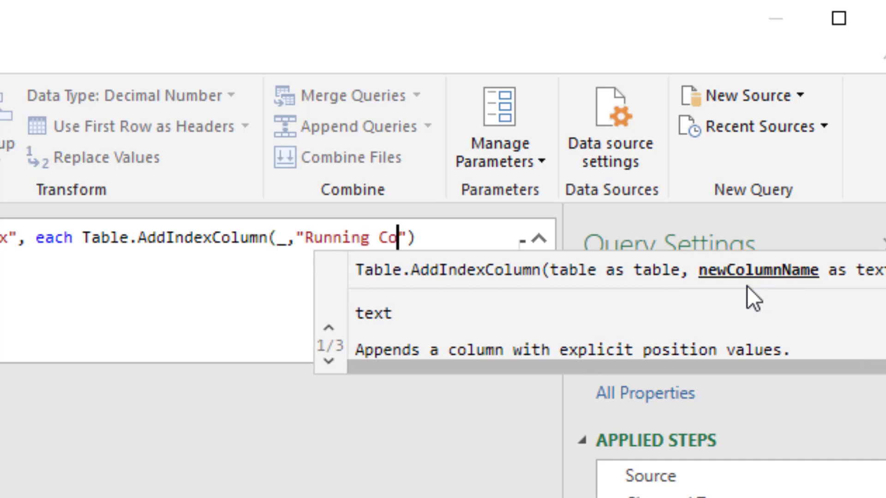
{"action": "type", "text": "\","}
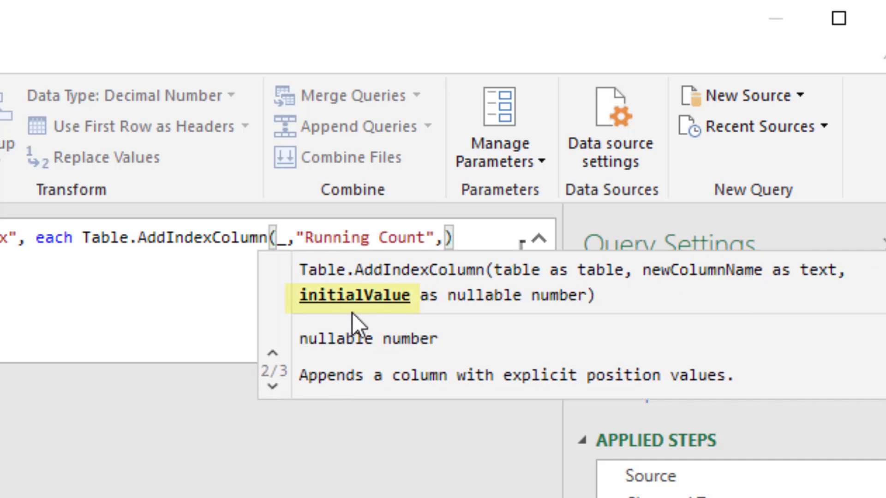
{"action": "type", "text": "1,"}
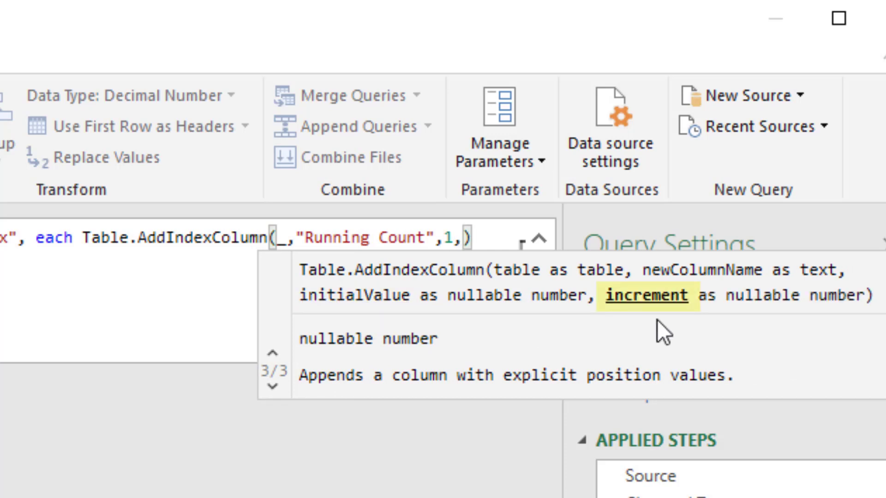
{"action": "type", "text": "1"}
{"action": "key", "text": "End"}
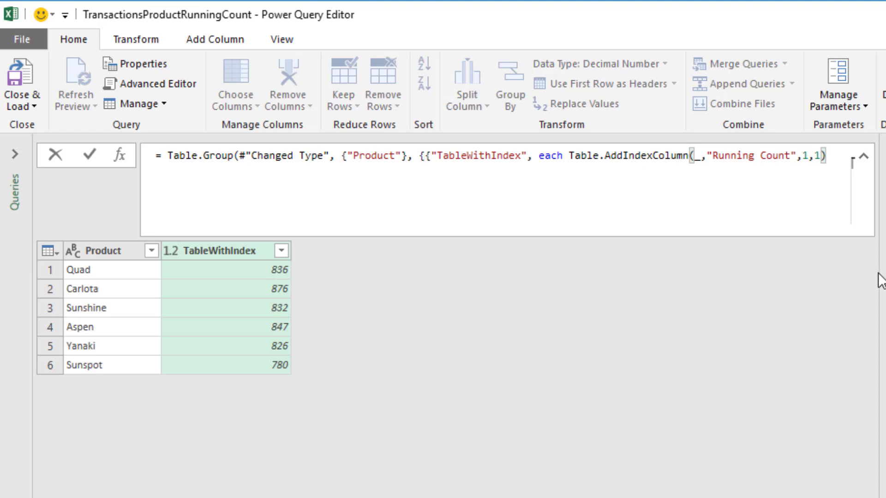
{"action": "type", "text": "}"}
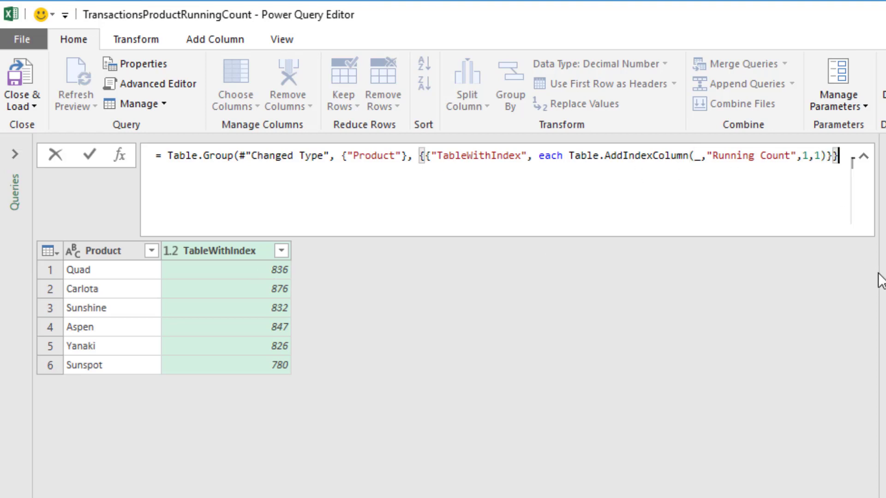
{"action": "type", "text": ")"}
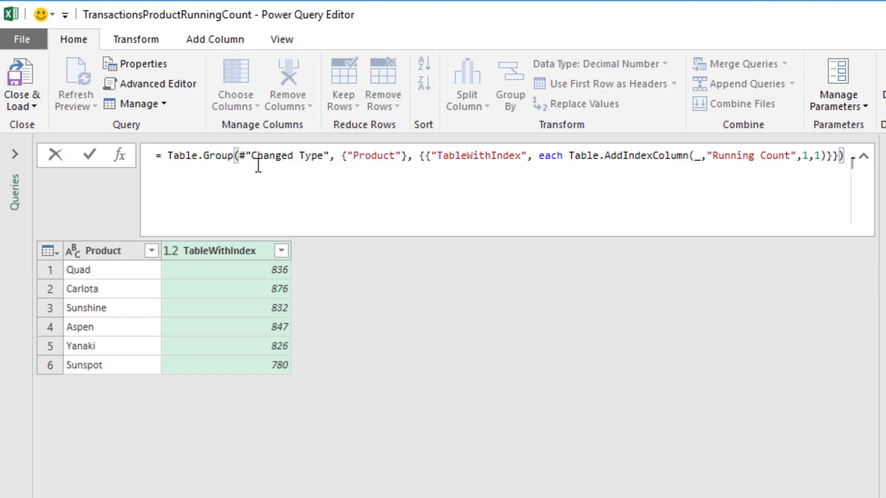
Step: Commit the formula and preview Quad's and Carlota's nested running-count tables
{"action": "key", "text": "Return"}
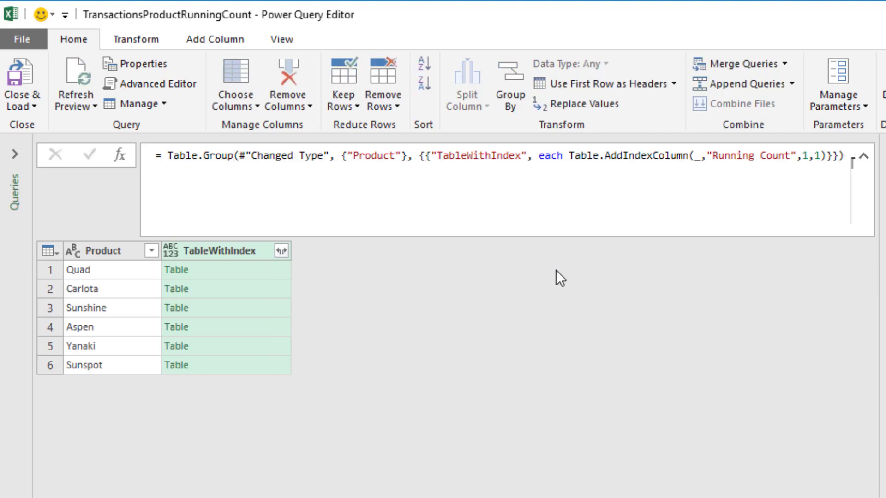
{"action": "left_click", "coordinate": [260, 276]}
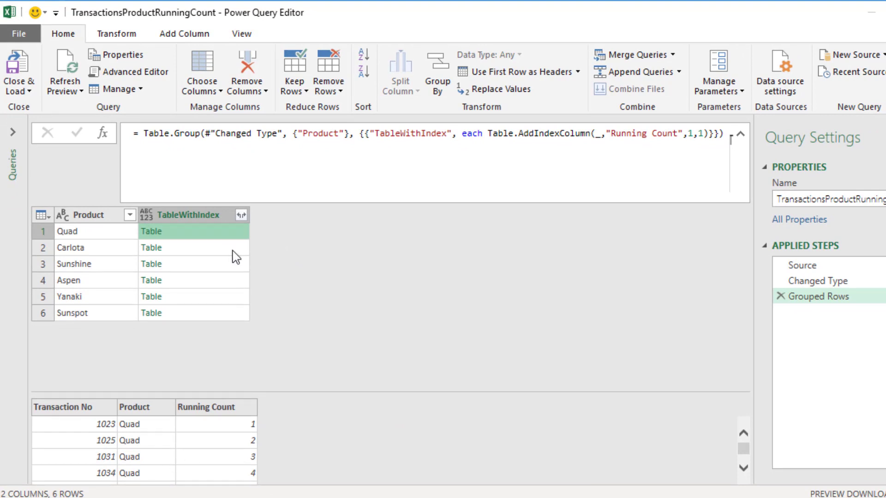
{"action": "left_click", "coordinate": [212, 249]}
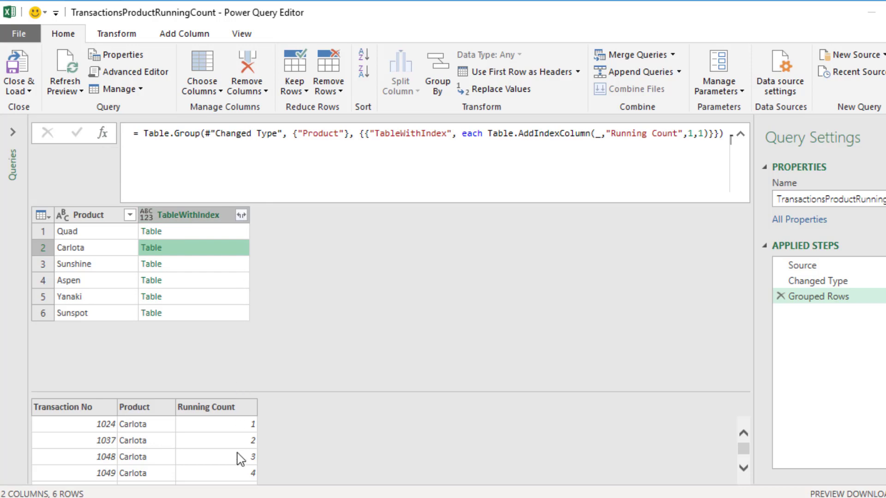
Step: Expand TableWithIndex to only Running Count and Transaction No, without column-name prefixes
{"action": "left_click", "coordinate": [241, 215]}
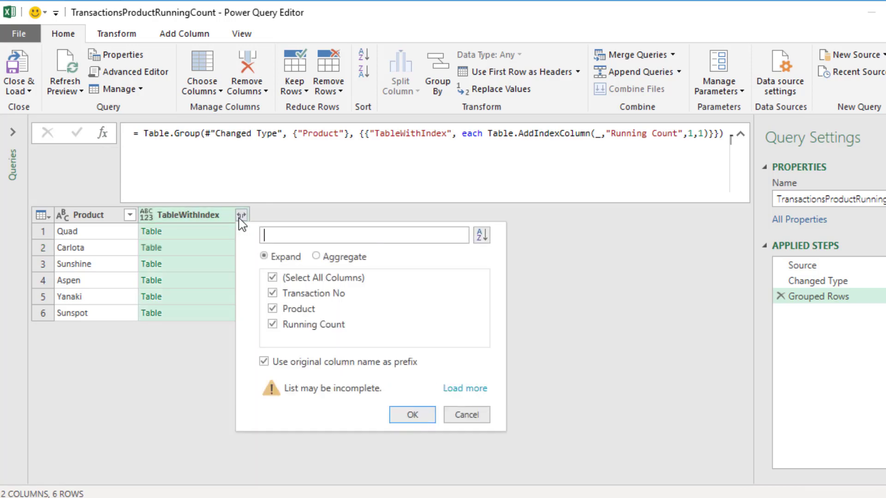
{"action": "left_click", "coordinate": [264, 362]}
{"action": "left_click", "coordinate": [272, 277]}
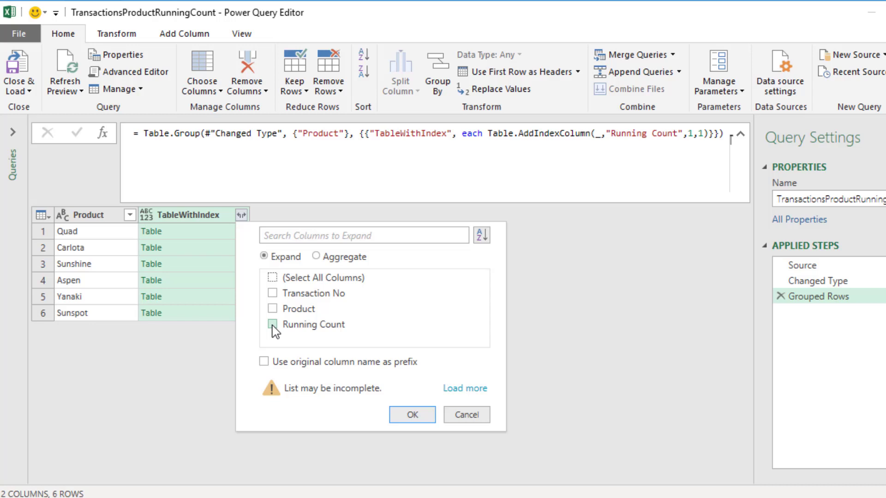
{"action": "left_click", "coordinate": [272, 324]}
{"action": "left_click", "coordinate": [272, 294]}
Step: Confirm the expansion of the two chosen columns
{"action": "left_click", "coordinate": [412, 415]}
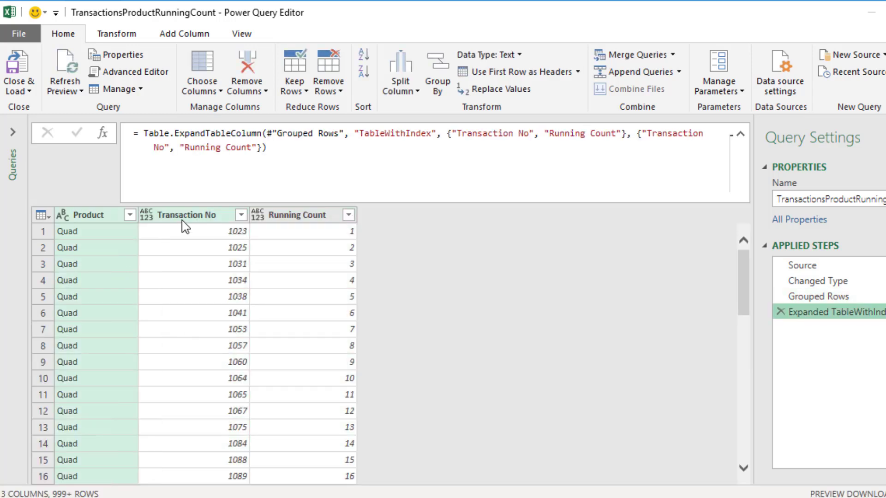
Step: Move Transaction No to the first column and sort ascending by it
{"action": "left_click_drag", "start_coordinate": [190, 221], "coordinate": [79, 226]}
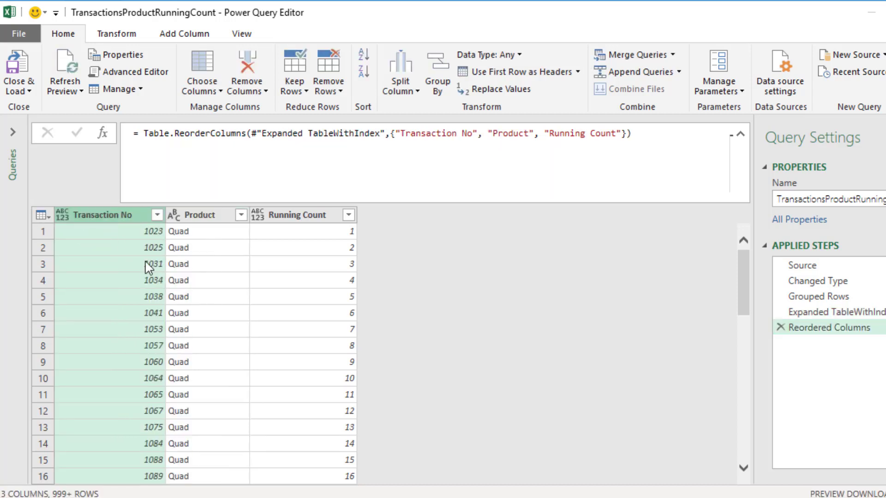
{"action": "left_click", "coordinate": [157, 215]}
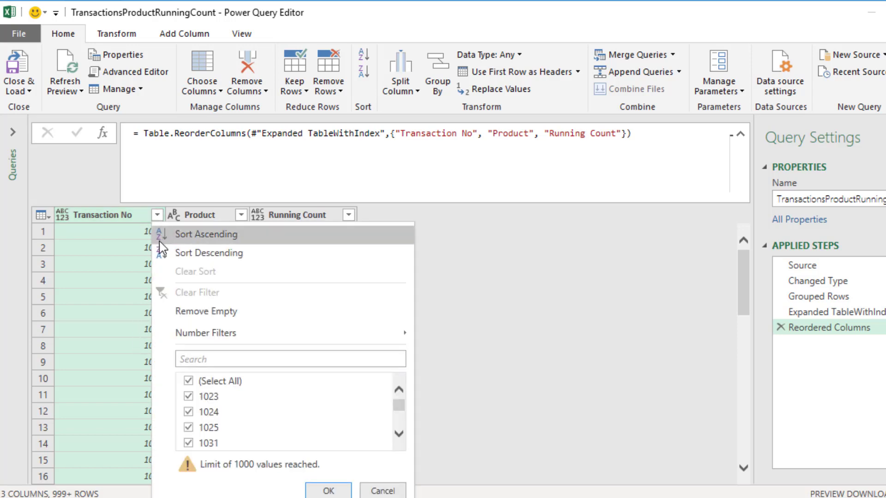
{"action": "left_click", "coordinate": [159, 235]}
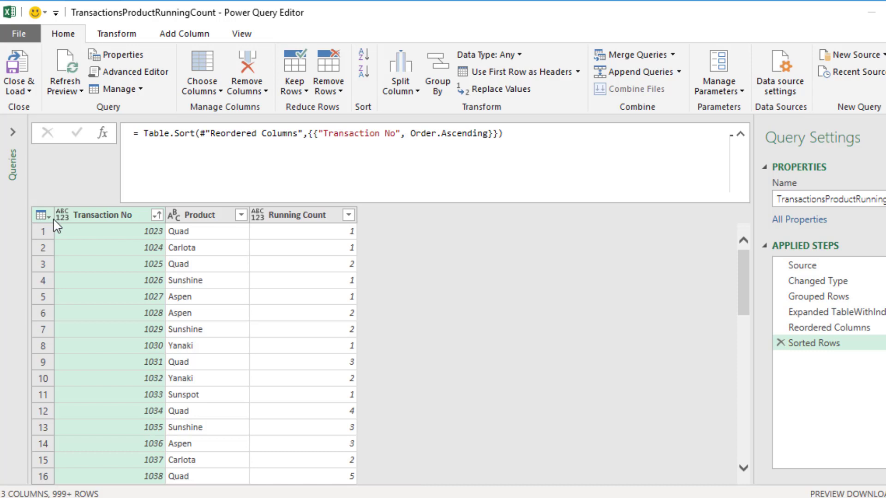
Step: Set both Transaction No and Running Count to Whole Number type
{"action": "left_click", "coordinate": [63, 215]}
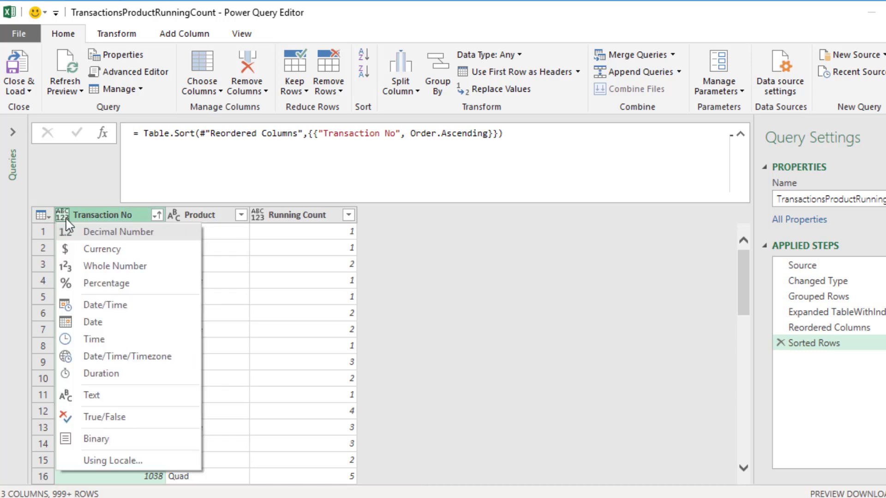
{"action": "left_click", "coordinate": [121, 268]}
{"action": "left_click", "coordinate": [259, 217]}
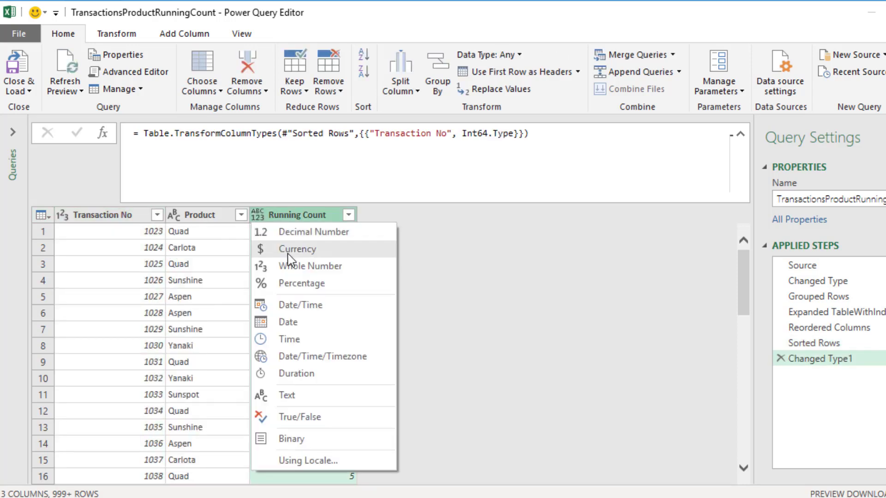
{"action": "left_click", "coordinate": [285, 265]}
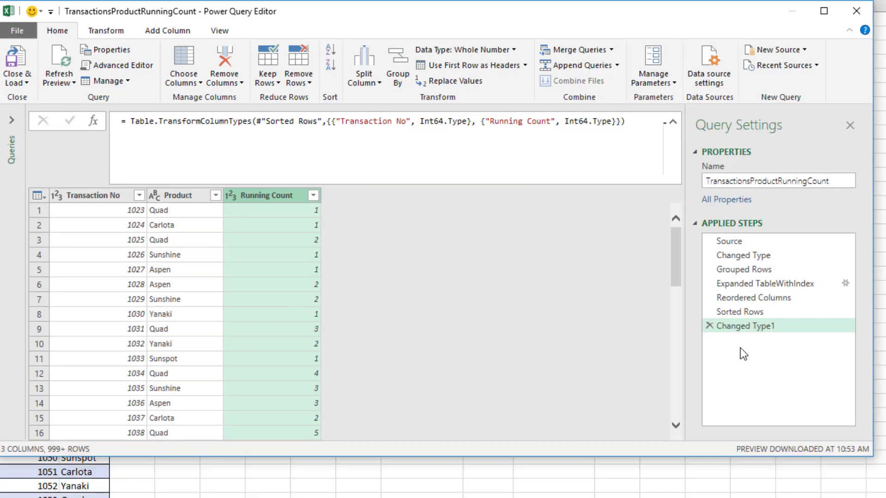
Step: Delete the Expanded TableWithIndex step and all later ones, then preview Carlota's nested table
{"action": "right_click", "coordinate": [736, 283]}
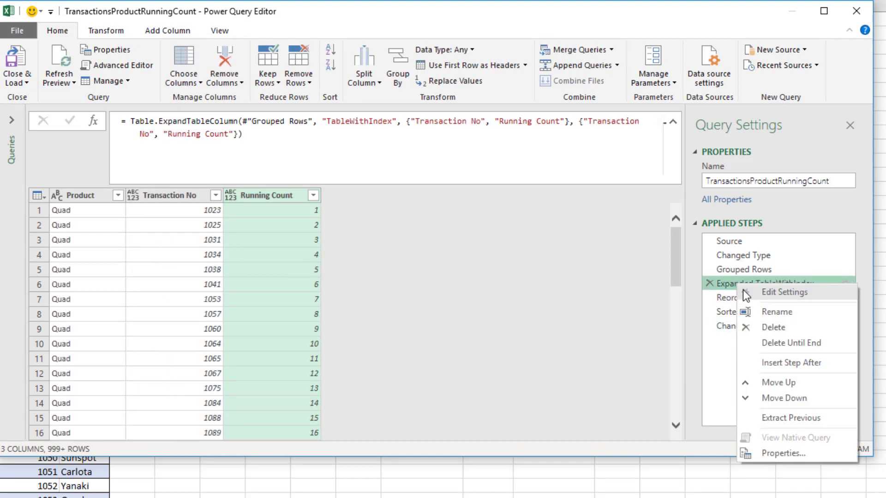
{"action": "left_click", "coordinate": [786, 342]}
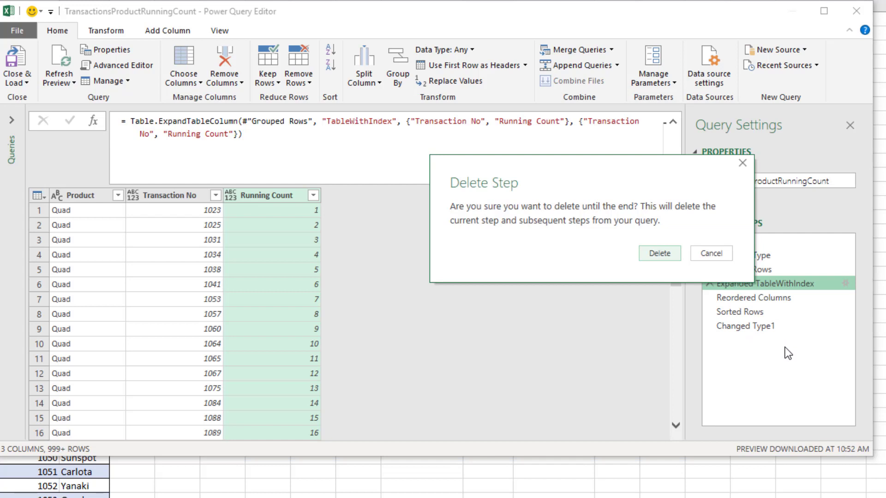
{"action": "left_click", "coordinate": [659, 253]}
{"action": "left_click", "coordinate": [191, 229]}
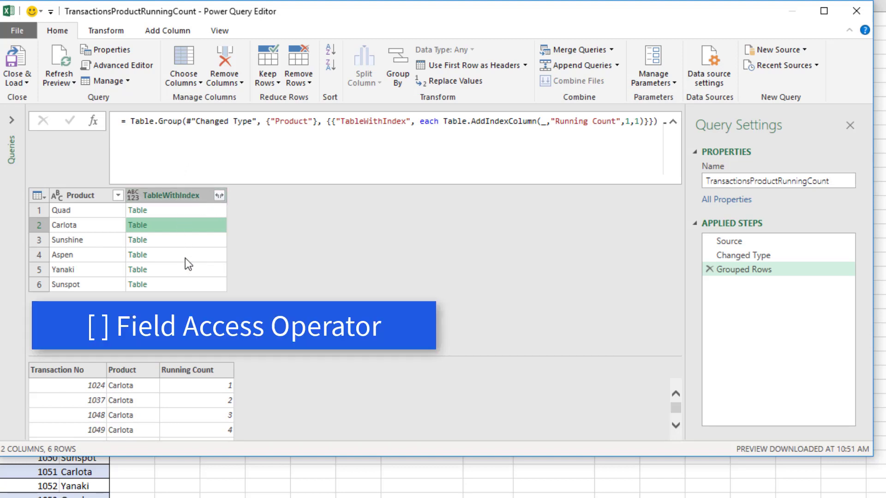
Step: Add a custom step returning #"Grouped Rows"[TableWithIndex]
{"action": "left_click", "coordinate": [94, 120]}
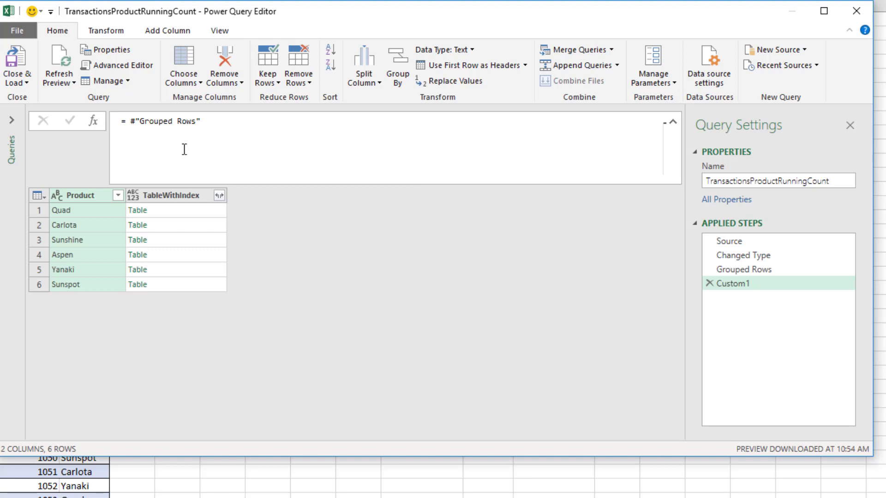
{"action": "left_click", "coordinate": [223, 123]}
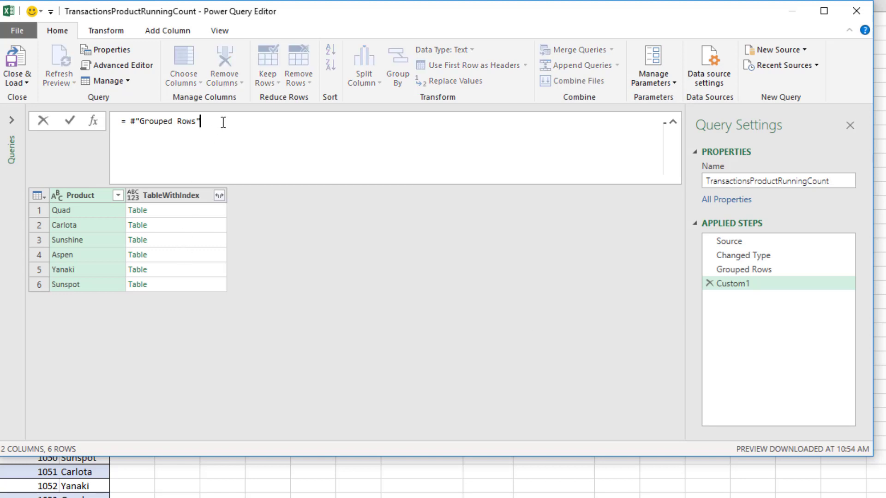
{"action": "type", "text": "[TableWithIndex"}
{"action": "key", "text": "Return"}
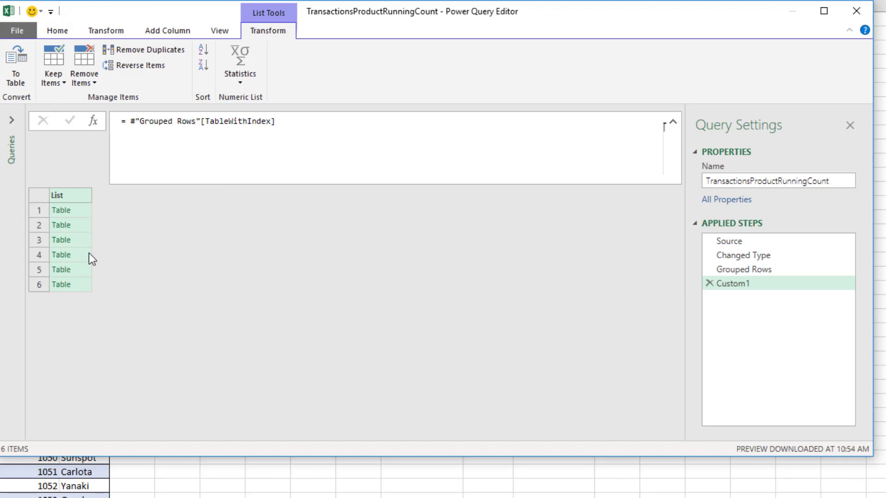
Step: Wrap the custom step formula in Table.Combine to merge the nested tables
{"action": "left_click", "coordinate": [130, 122]}
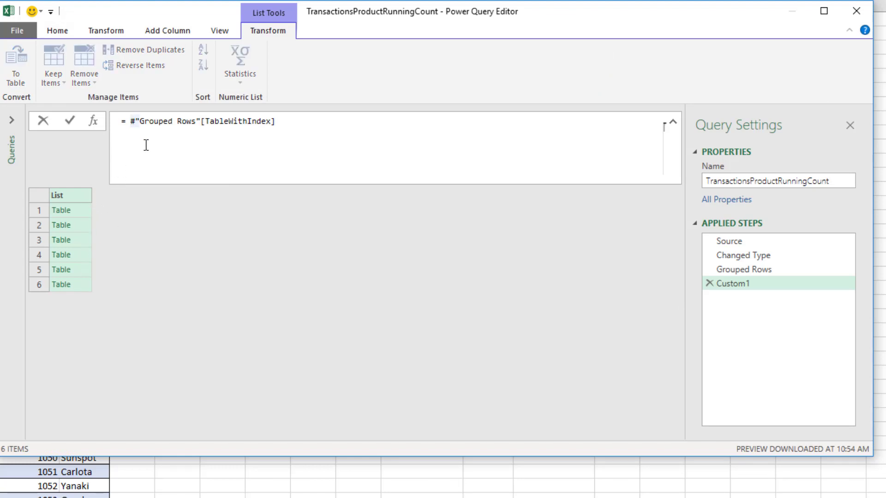
{"action": "type", "text": "Table.Combin"}
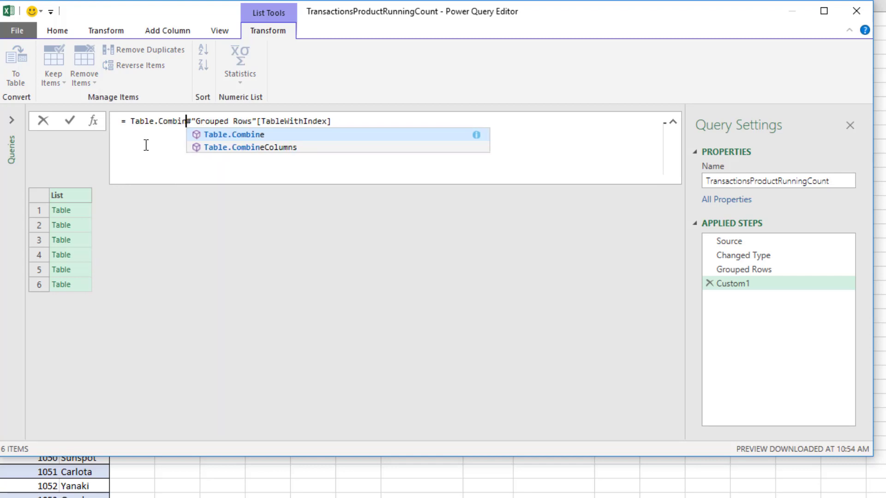
{"action": "type", "text": "e("}
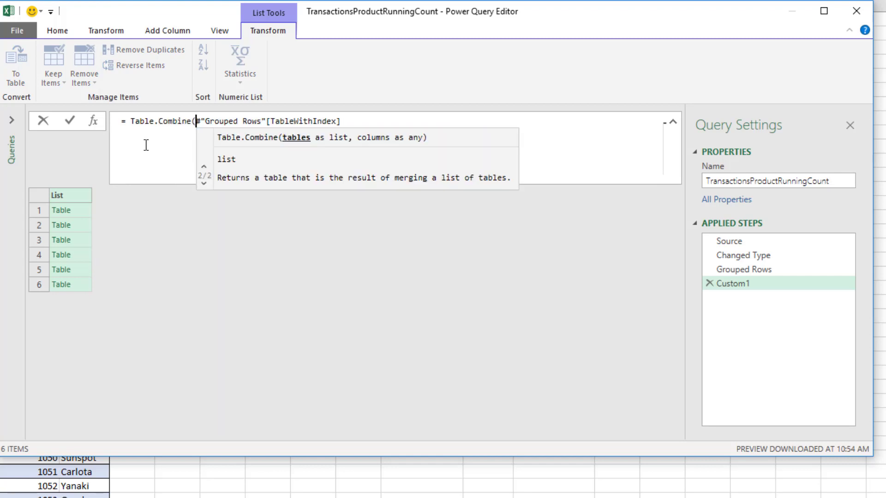
{"action": "left_click", "coordinate": [356, 123]}
{"action": "type", "text": ")"}
{"action": "key", "text": "Return"}
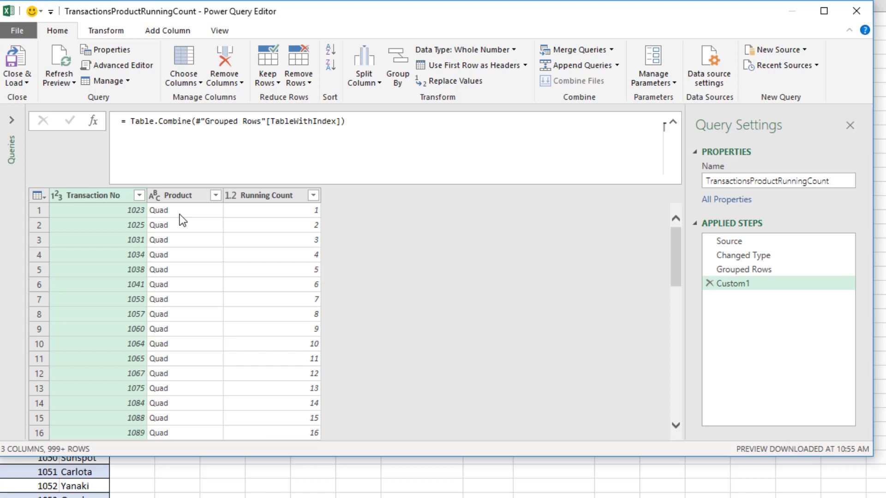
Step: Sort the combined table ascending by Transaction No
{"action": "left_click", "coordinate": [139, 195]}
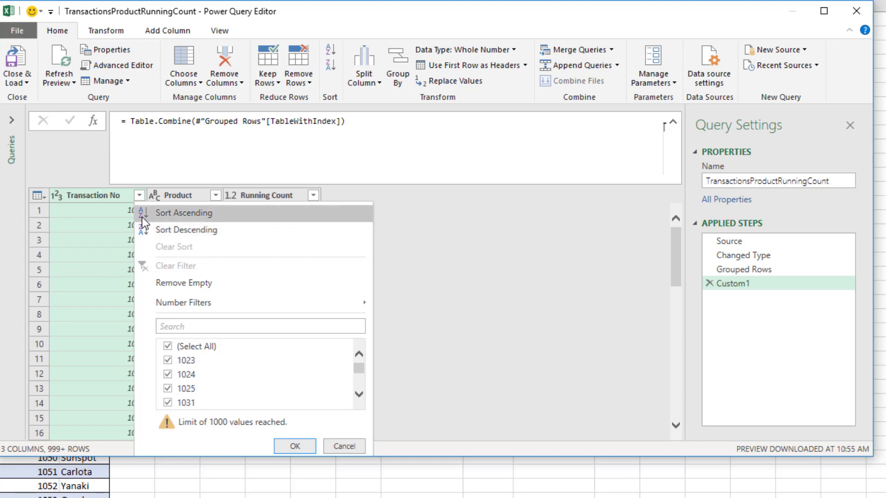
{"action": "left_click", "coordinate": [143, 217]}
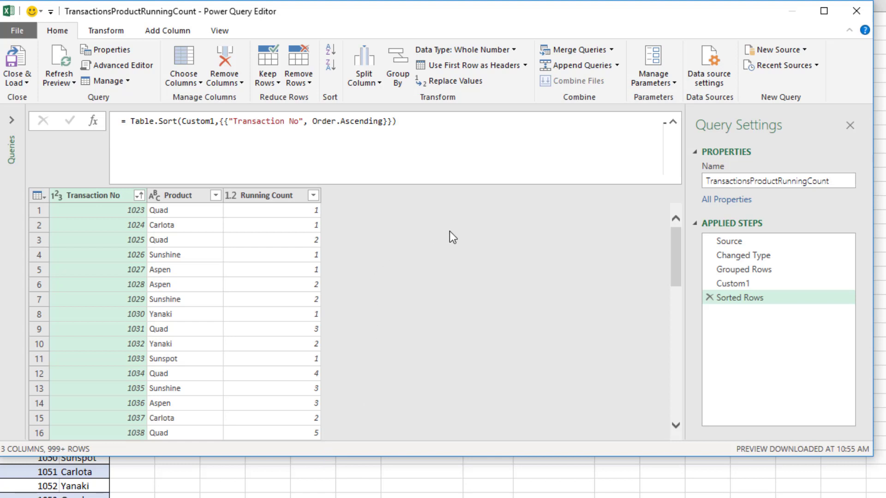
Step: Load the query as a table onto the existing worksheet at cell J4
{"action": "left_click", "coordinate": [27, 82]}
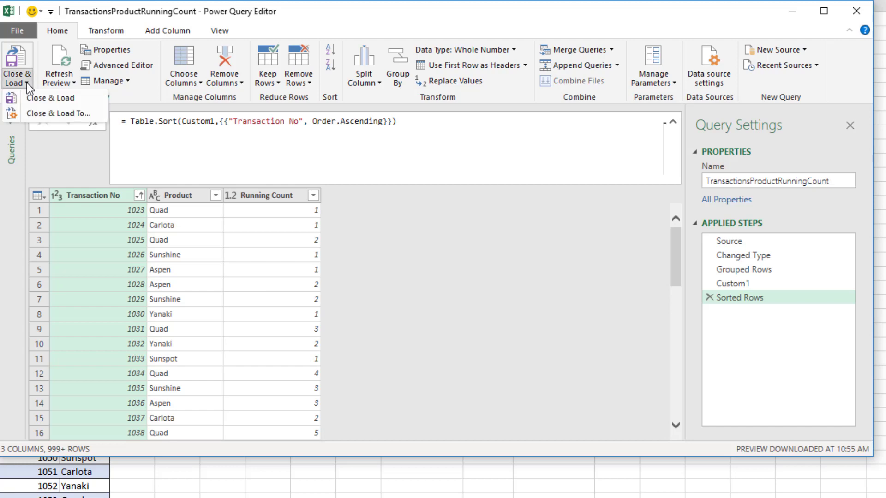
{"action": "left_click", "coordinate": [49, 115]}
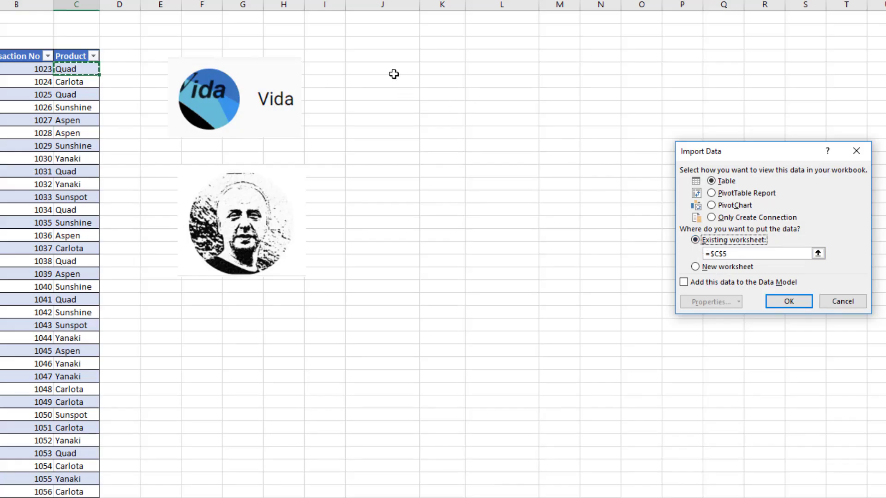
{"action": "left_click", "coordinate": [383, 56]}
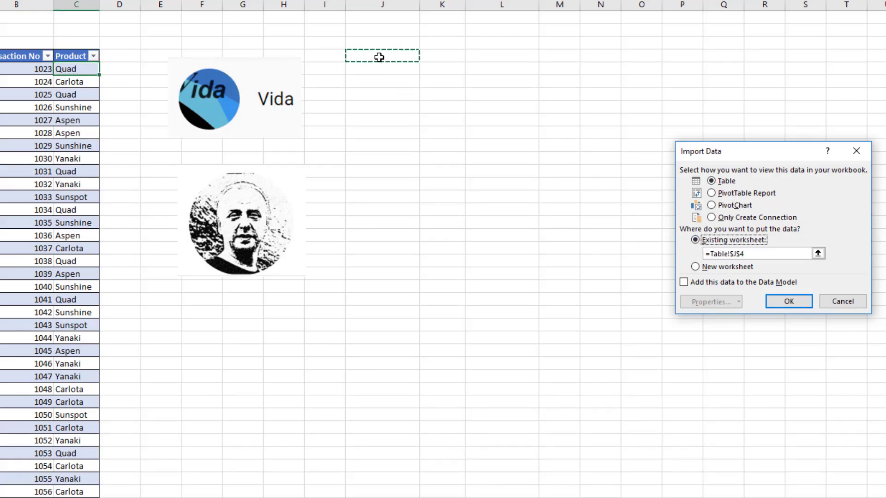
{"action": "left_click", "coordinate": [804, 305]}
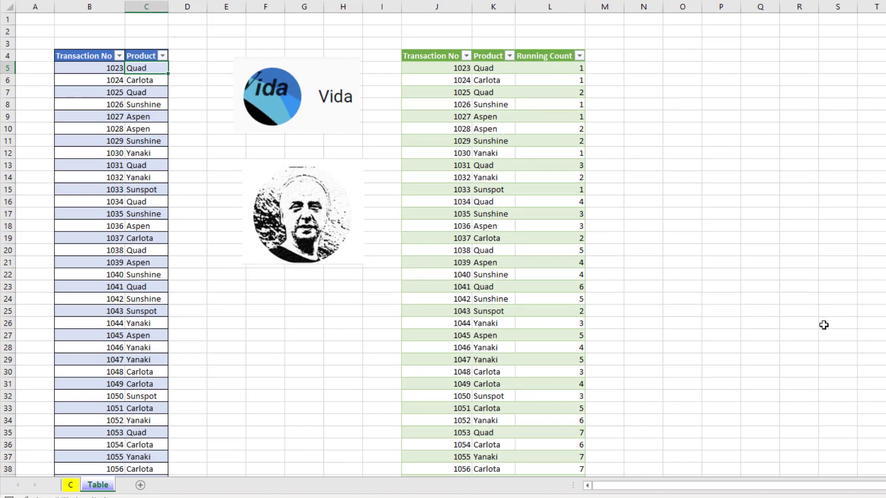